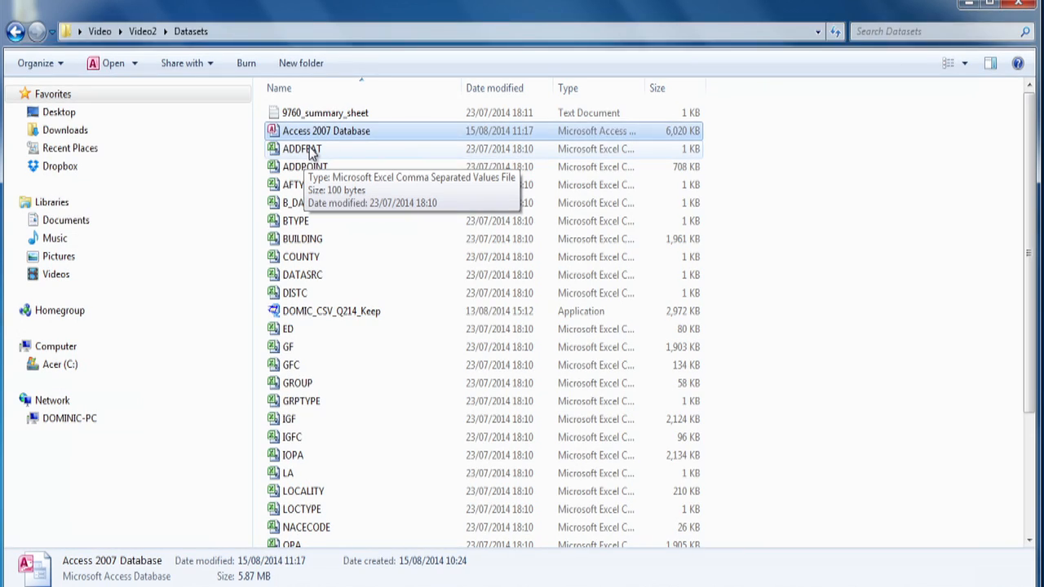
Open the Access 2007 Database file and choose building.csv from the desktop's Video\Download folder for text import into a new table.
{"action": "double_click", "coordinate": [349, 133]}
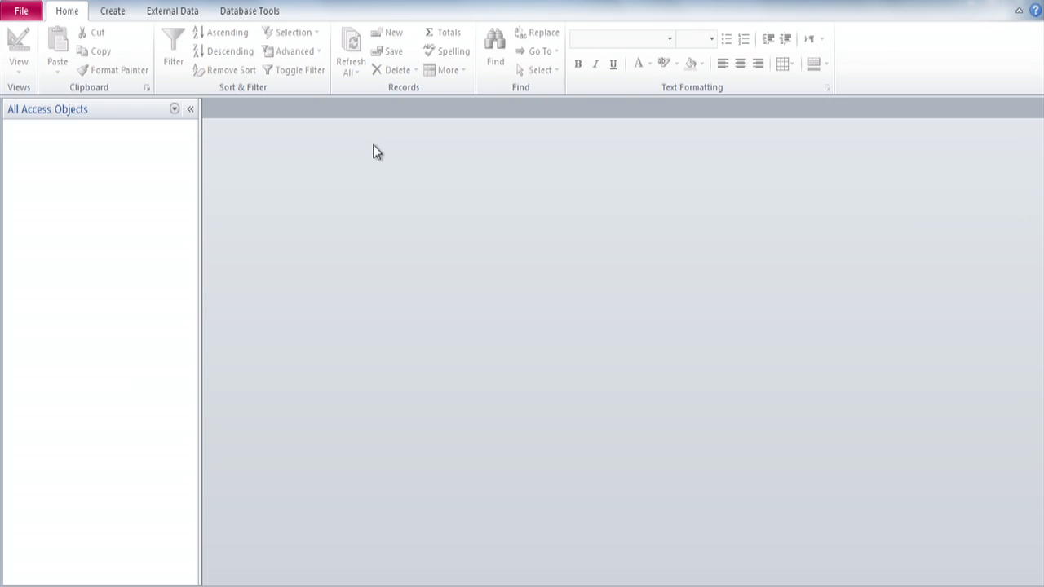
{"action": "left_click", "coordinate": [187, 15]}
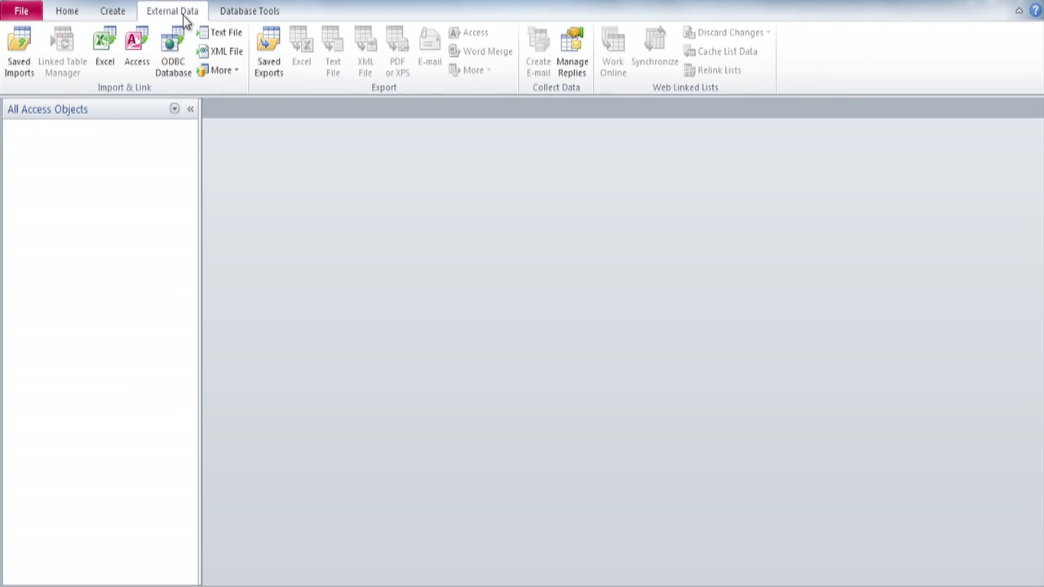
{"action": "left_click", "coordinate": [227, 37]}
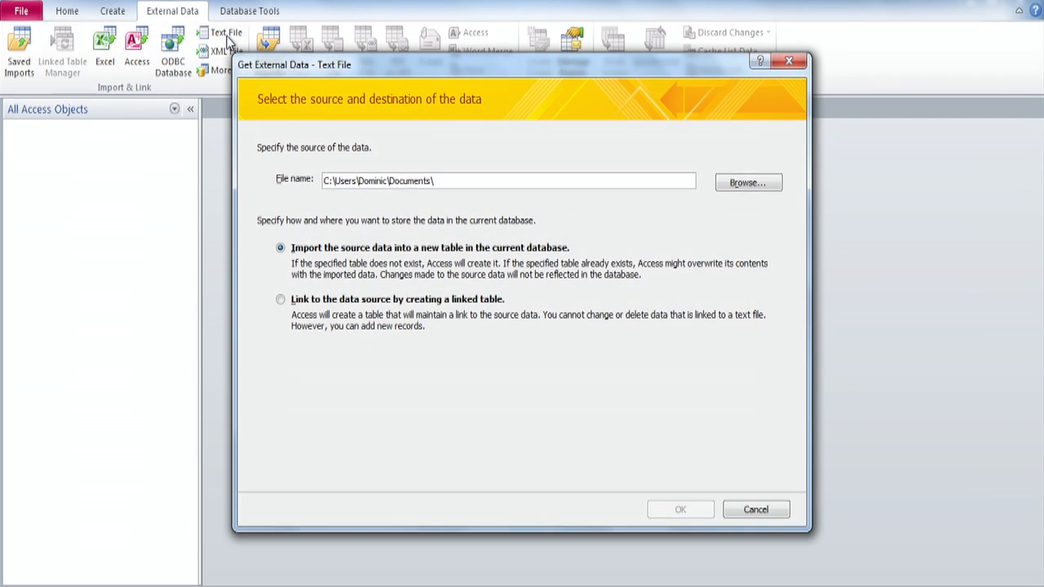
{"action": "left_click", "coordinate": [742, 185]}
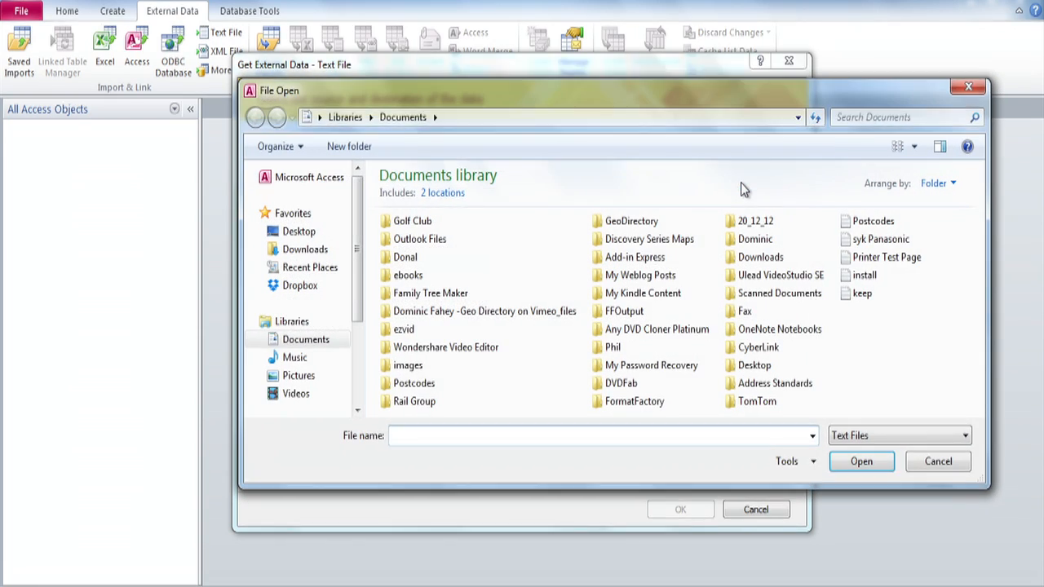
{"action": "left_click", "coordinate": [298, 231]}
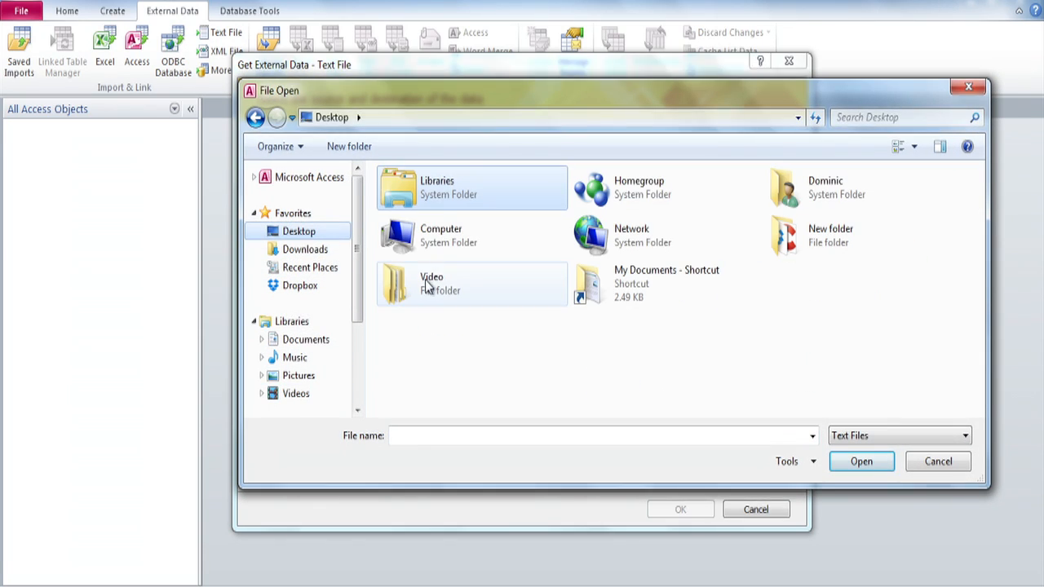
{"action": "double_click", "coordinate": [426, 280]}
{"action": "double_click", "coordinate": [425, 199]}
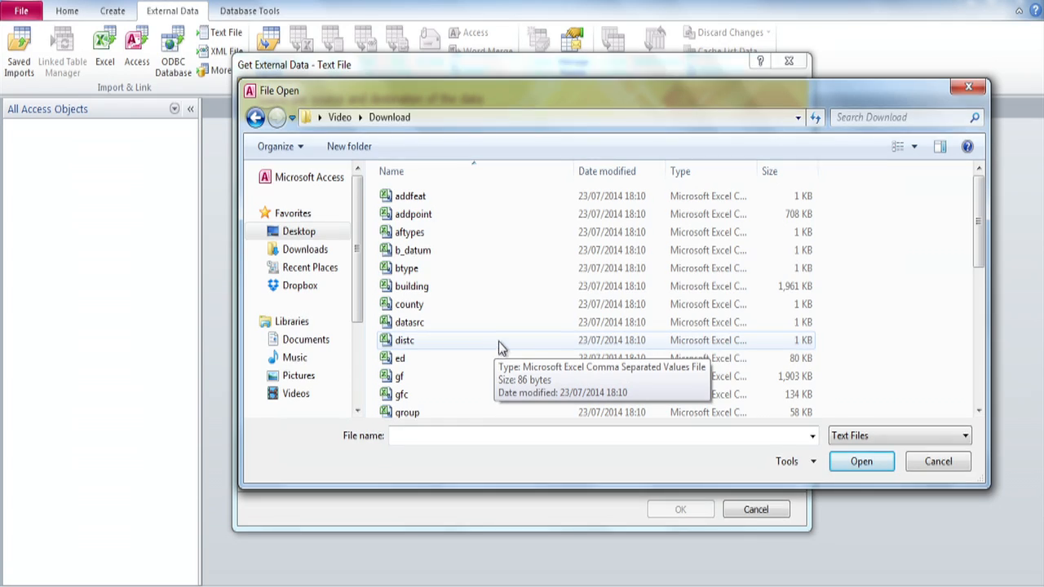
{"action": "left_click", "coordinate": [410, 292]}
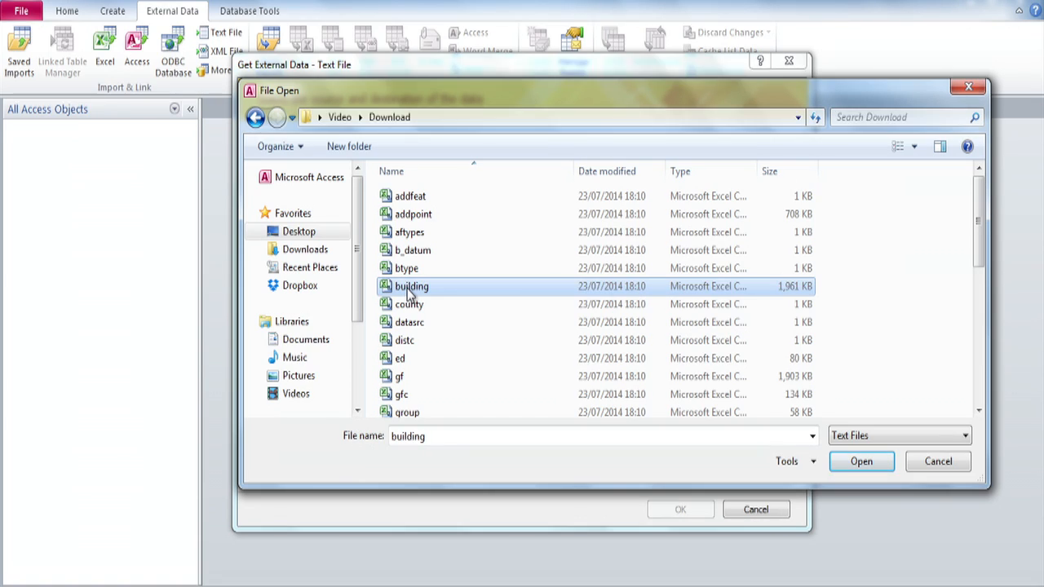
{"action": "left_click", "coordinate": [863, 462]}
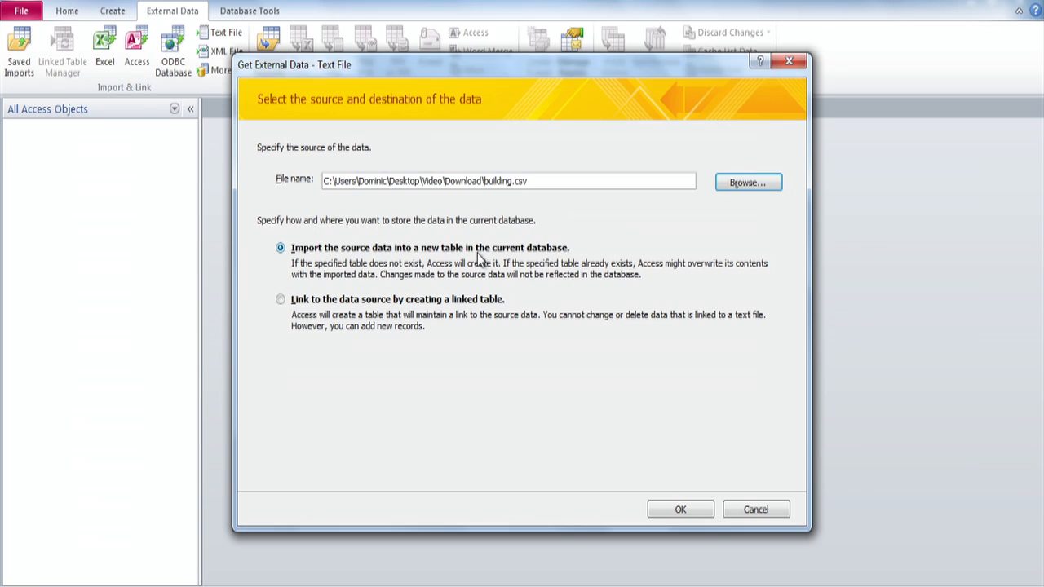
{"action": "left_click", "coordinate": [684, 510]}
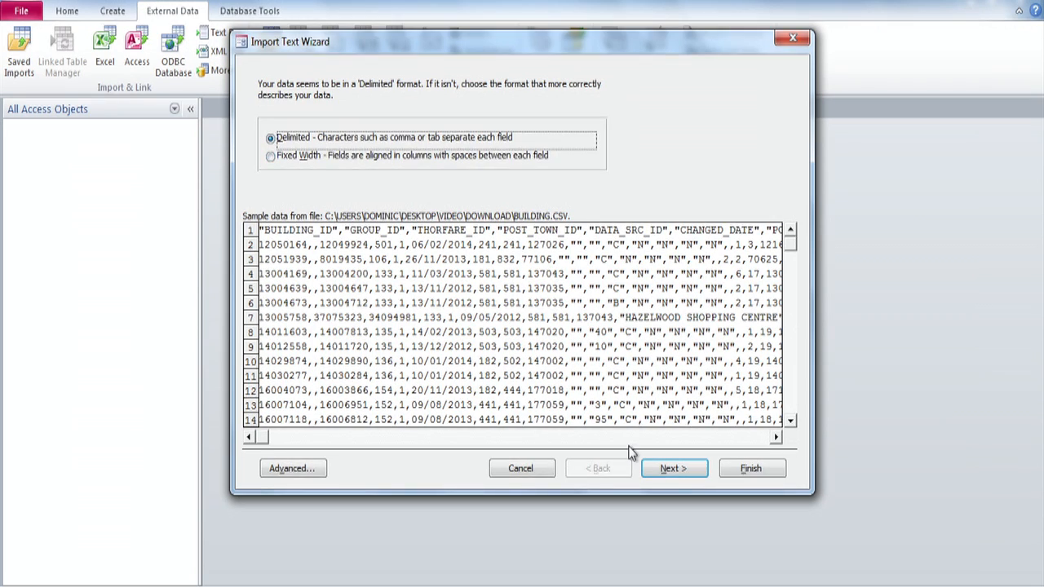
Import the comma-delimited data into table Building with first-row field names and BUILDING_ID as primary key, without saving the import steps.
{"action": "left_click", "coordinate": [667, 472]}
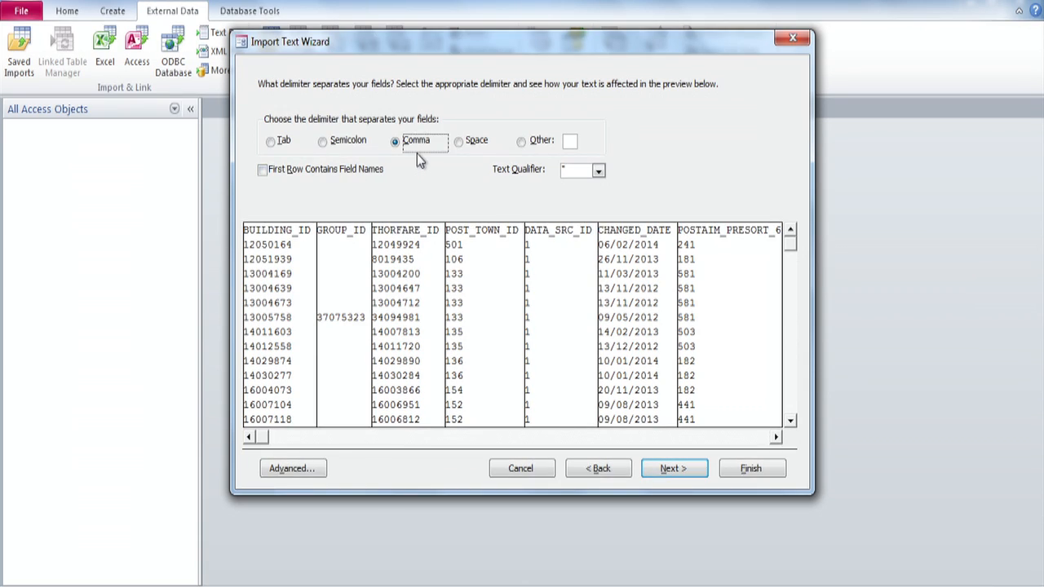
{"action": "left_click", "coordinate": [263, 171]}
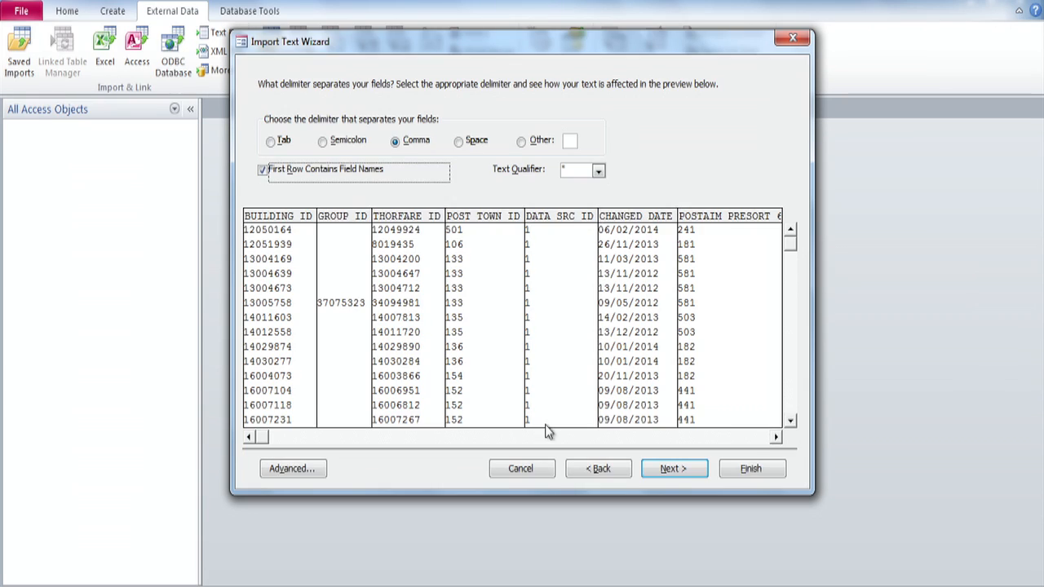
{"action": "left_click", "coordinate": [673, 469]}
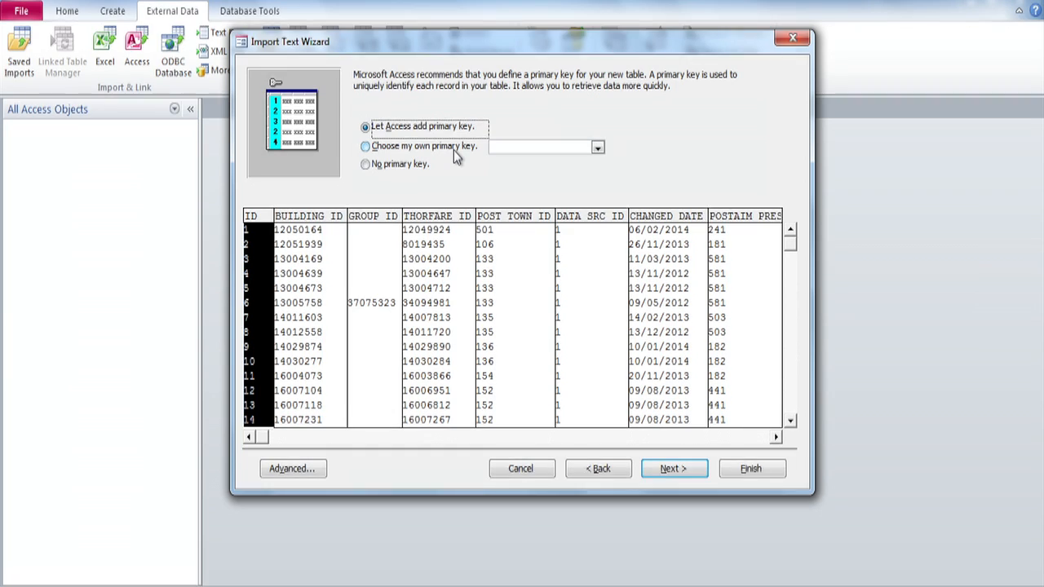
{"action": "left_click", "coordinate": [367, 148]}
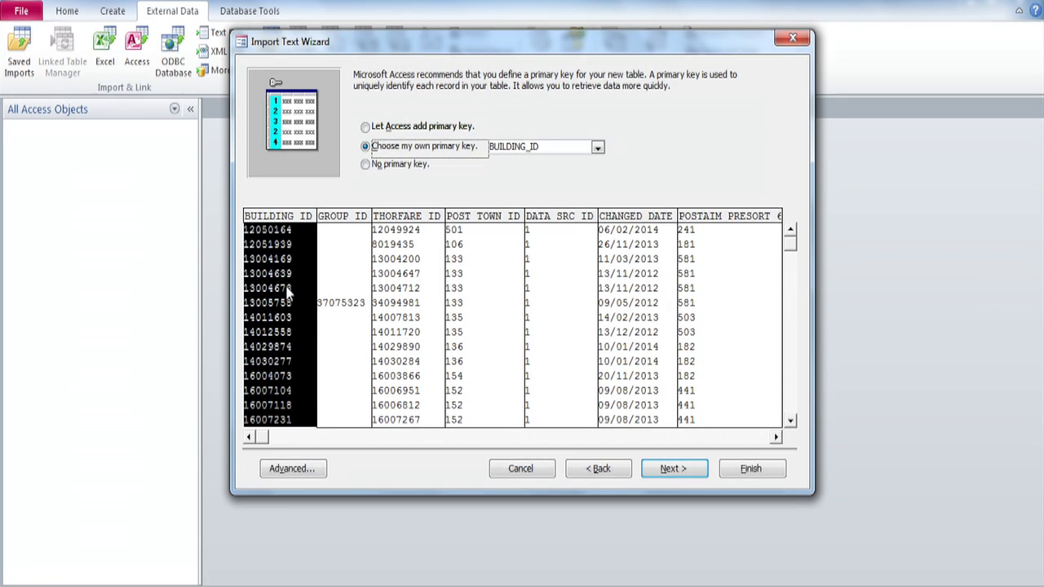
{"action": "left_click", "coordinate": [674, 470]}
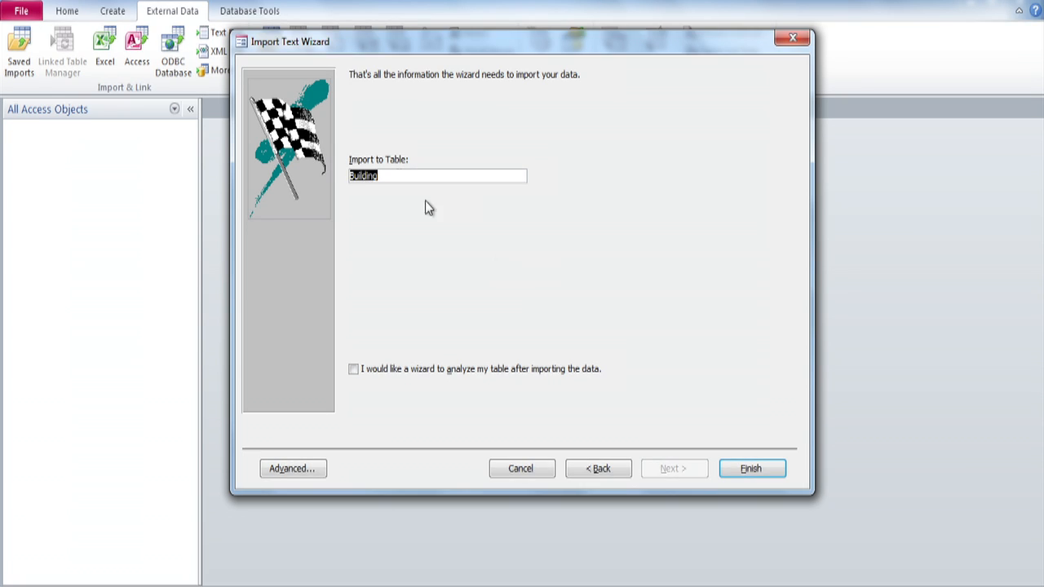
{"action": "left_click", "coordinate": [753, 470]}
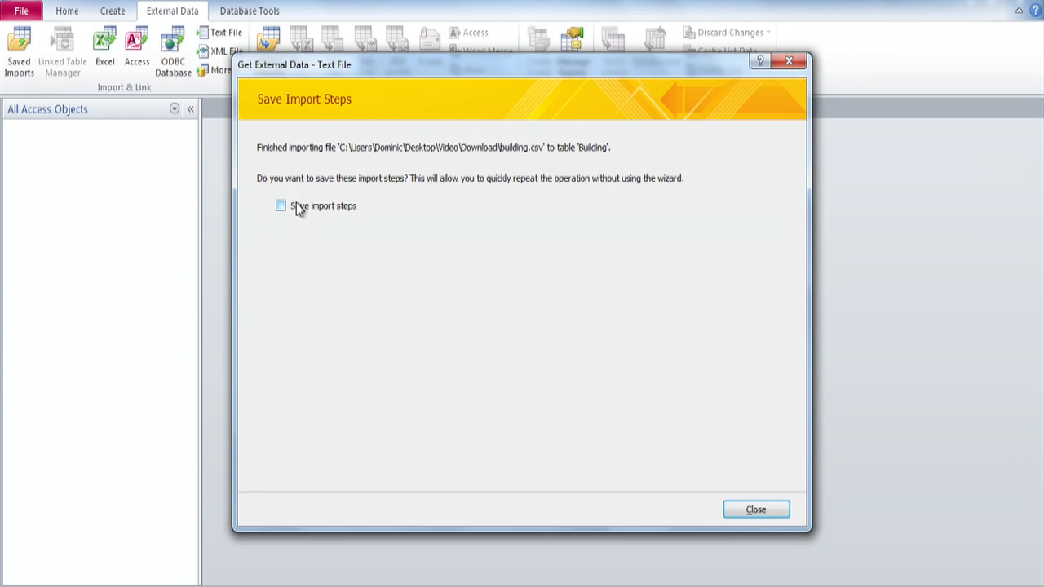
{"action": "left_click", "coordinate": [757, 507]}
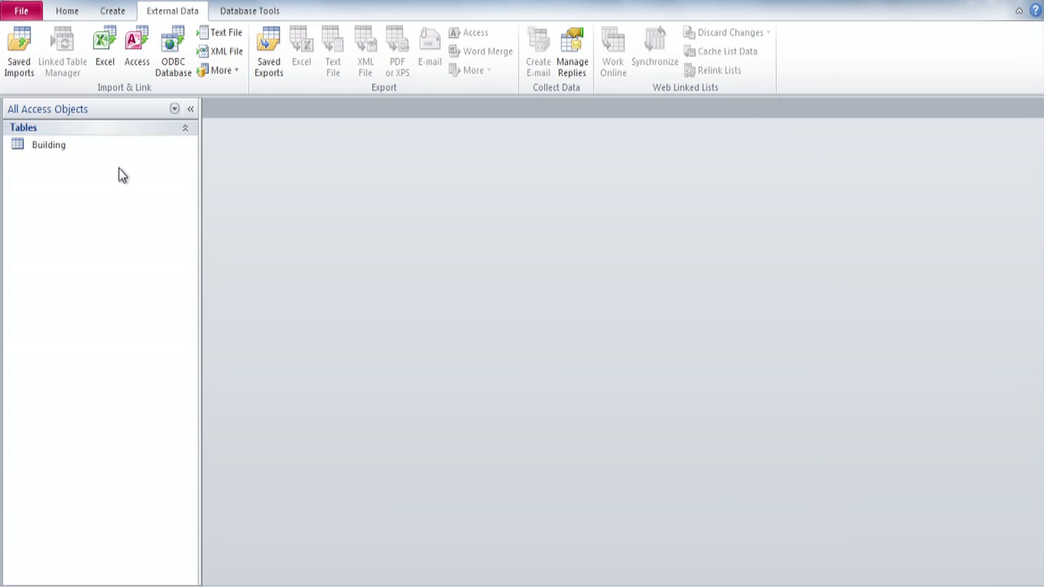
Open the Building table, fit all column widths to their contents, and close it with the layout changes saved.
{"action": "double_click", "coordinate": [37, 146]}
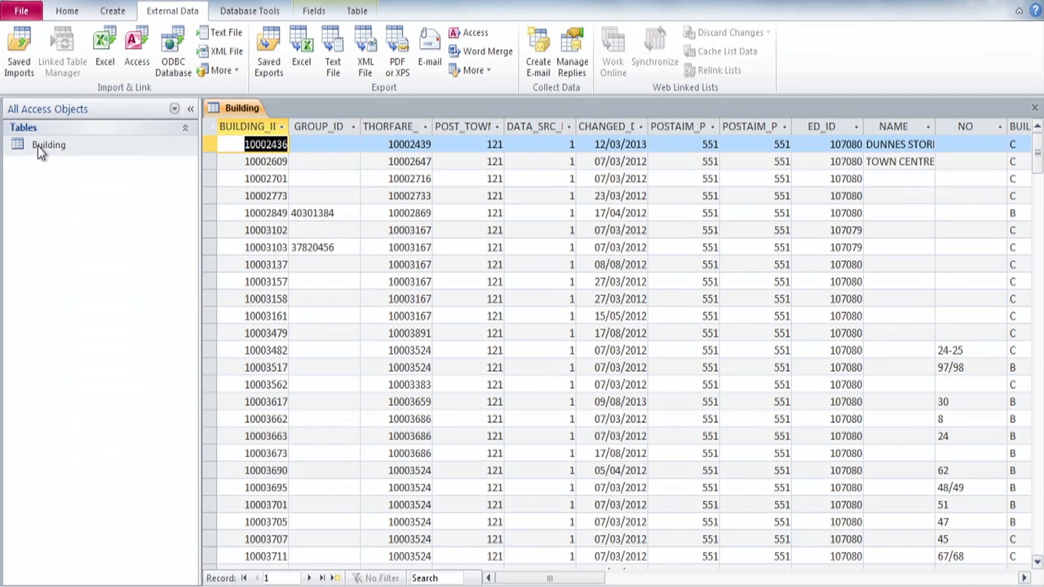
{"action": "left_click", "coordinate": [210, 127]}
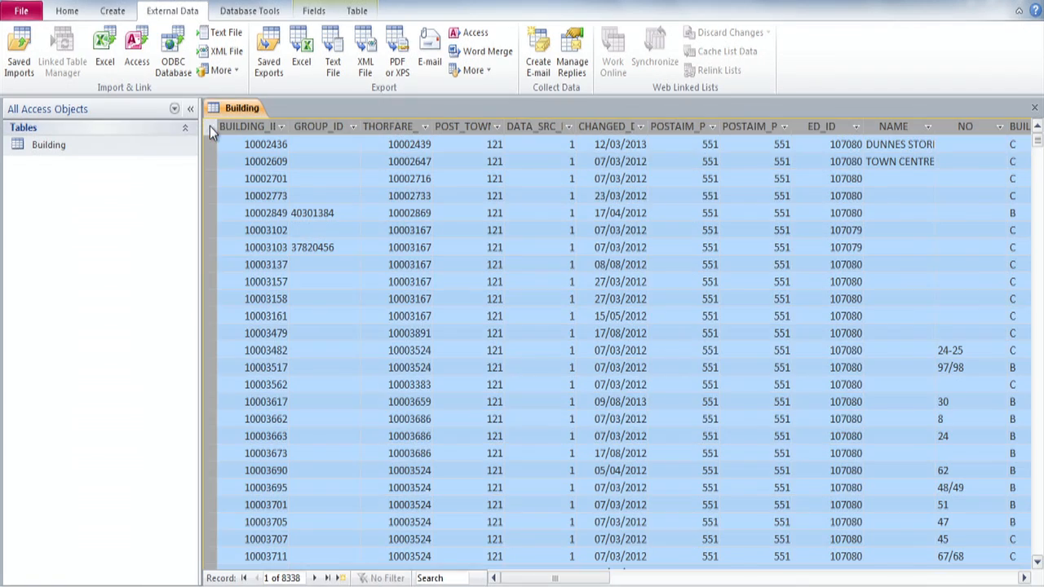
{"action": "double_click", "coordinate": [290, 128]}
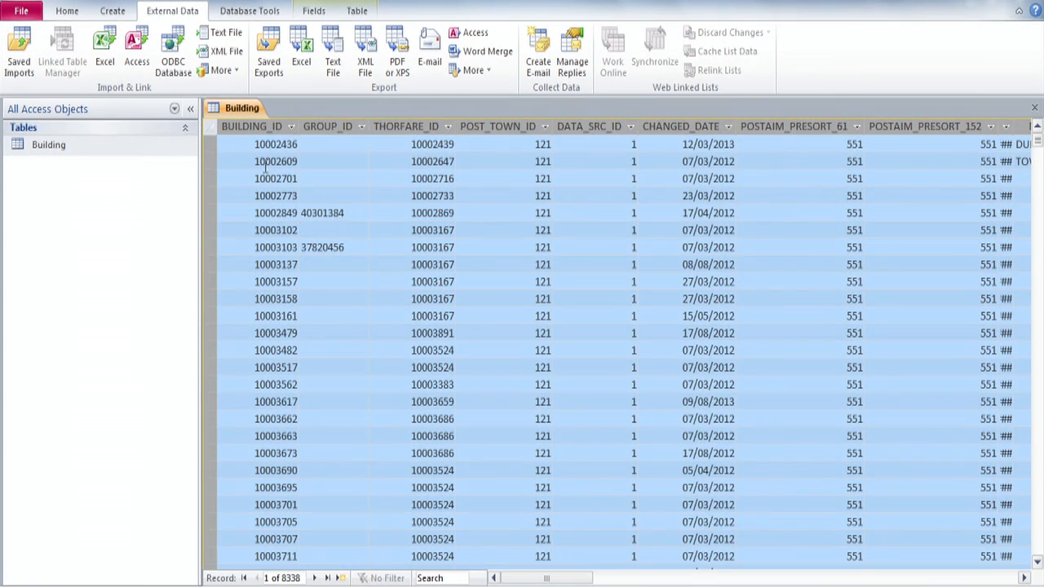
{"action": "left_click", "coordinate": [461, 179]}
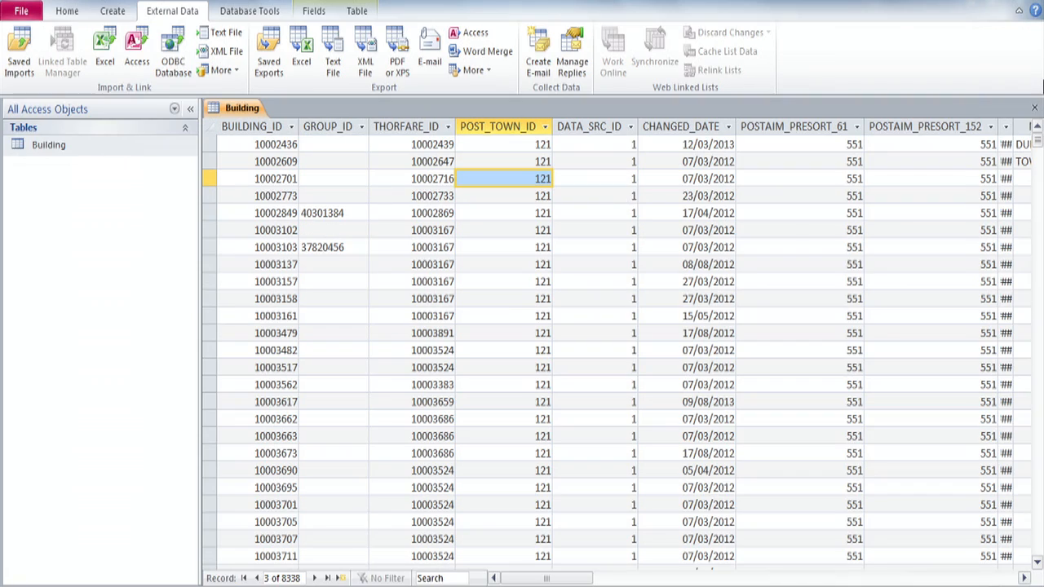
{"action": "left_click", "coordinate": [1034, 108]}
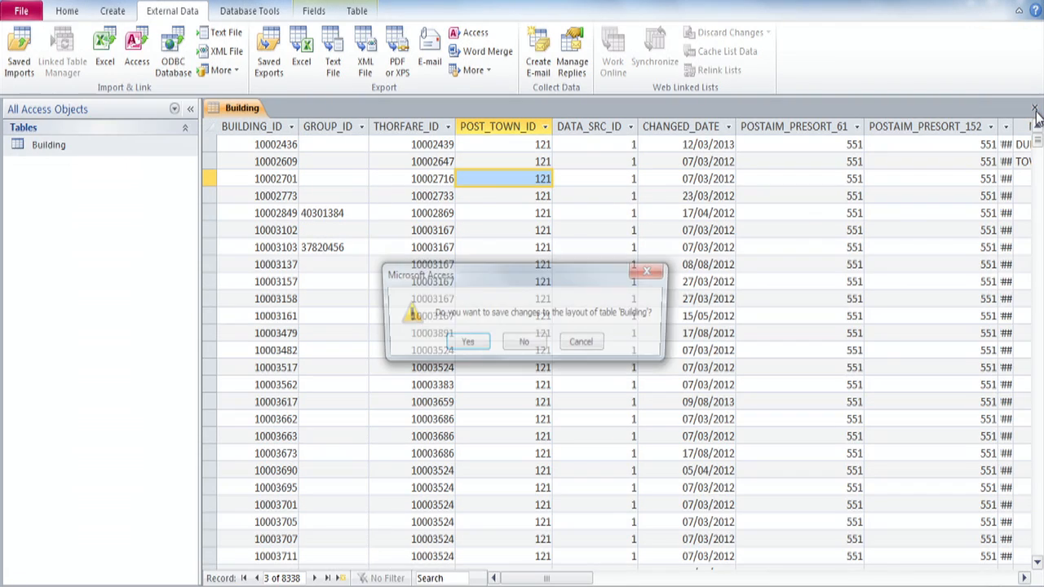
{"action": "left_click", "coordinate": [466, 345]}
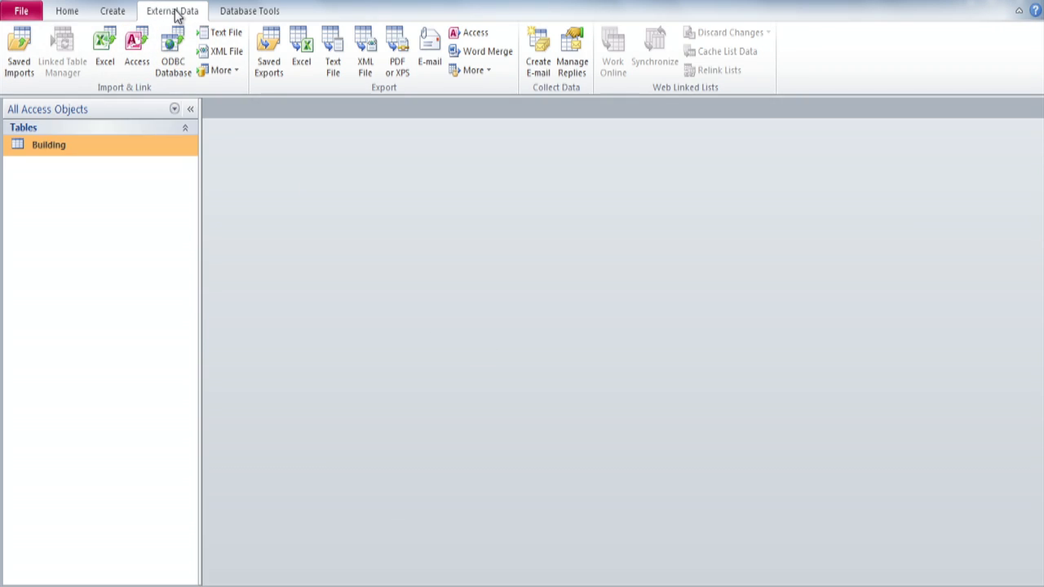
Choose addpoint.csv from the Download folder as the source of a text import into a new table.
{"action": "left_click", "coordinate": [219, 35]}
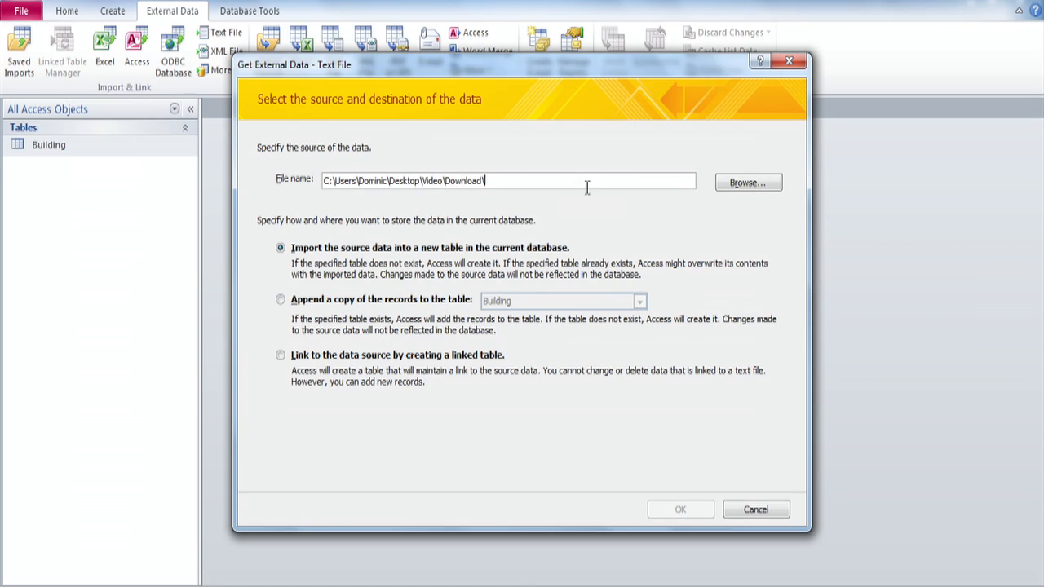
{"action": "left_click", "coordinate": [749, 184]}
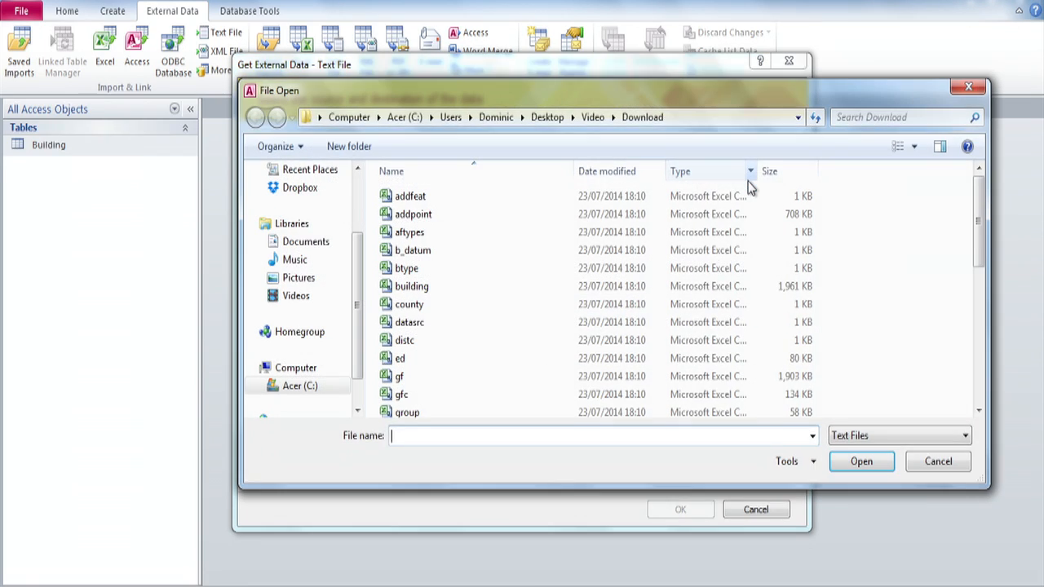
{"action": "double_click", "coordinate": [414, 216]}
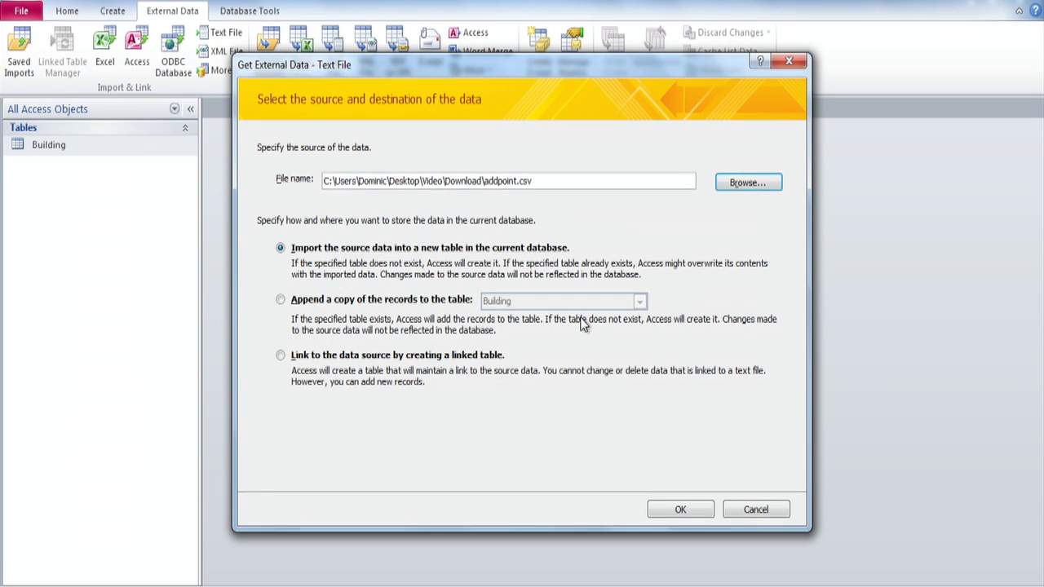
{"action": "left_click", "coordinate": [681, 507]}
Import the comma-delimited data into table Addpoint, using first-row field names and ADDRESS_POINT_ID as the primary key.
{"action": "left_click", "coordinate": [672, 469]}
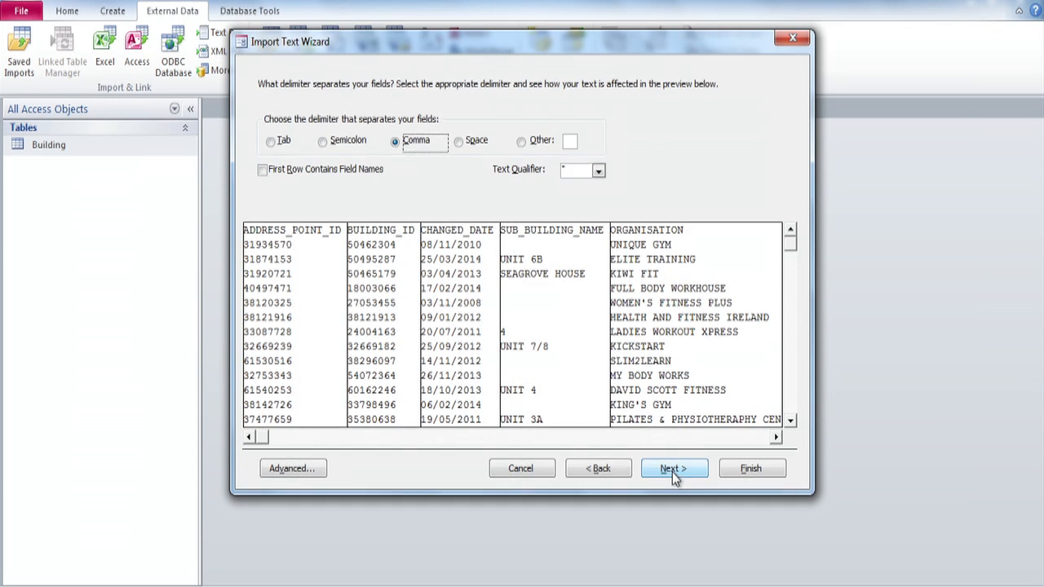
{"action": "left_click", "coordinate": [262, 169]}
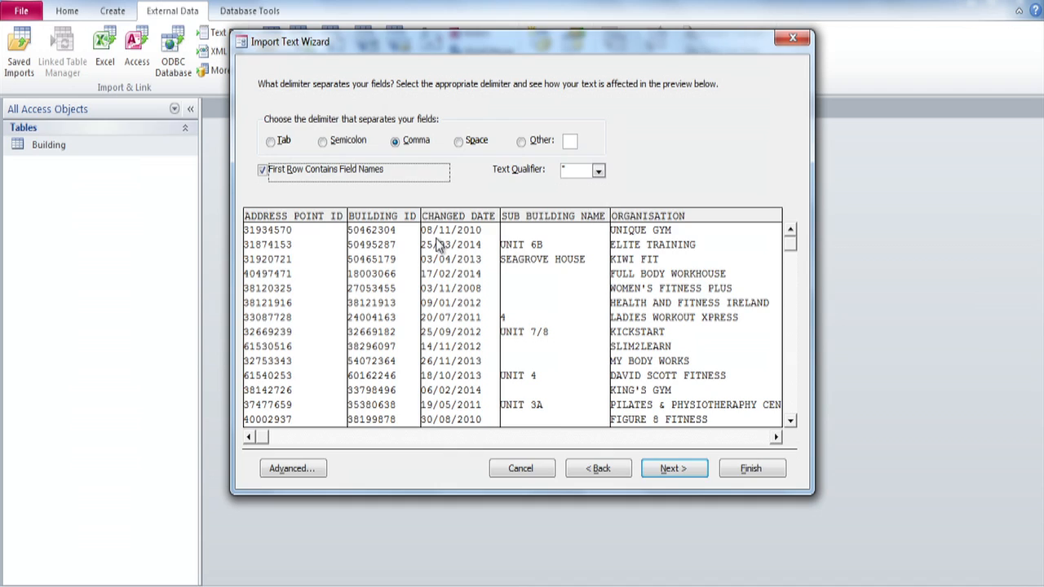
{"action": "left_click", "coordinate": [674, 468]}
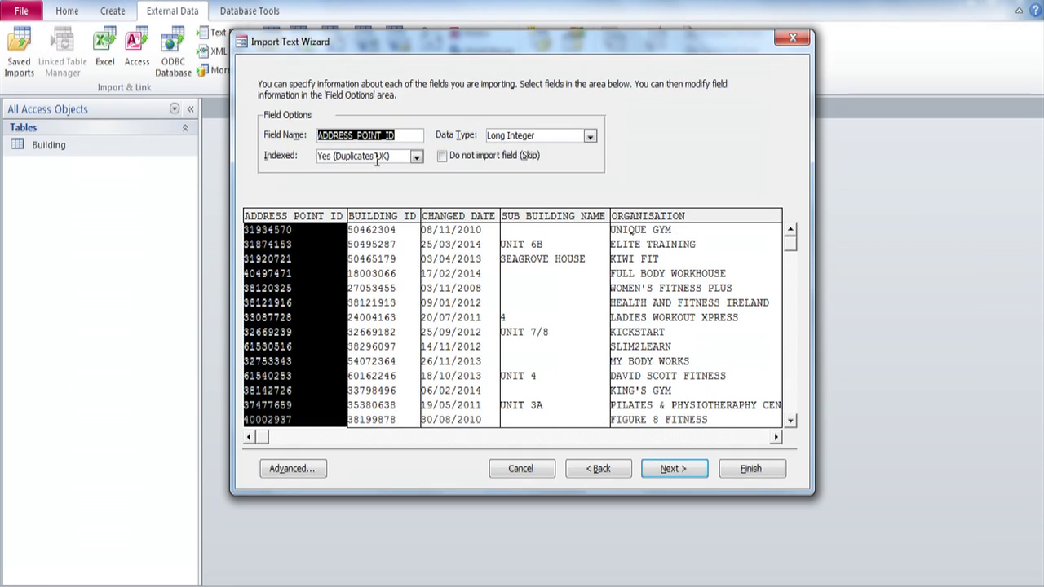
{"action": "left_click", "coordinate": [673, 468]}
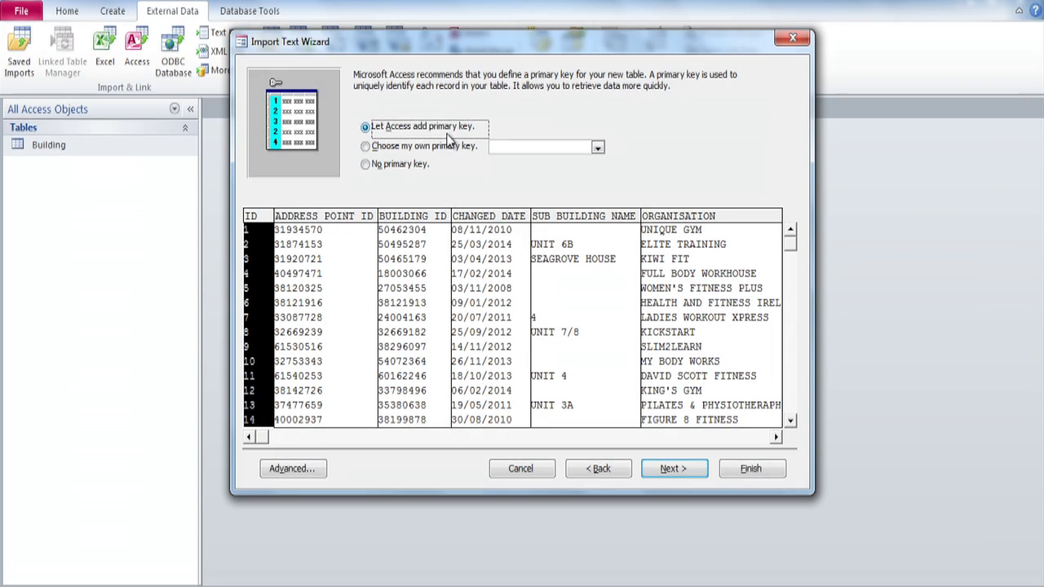
{"action": "left_click", "coordinate": [365, 147]}
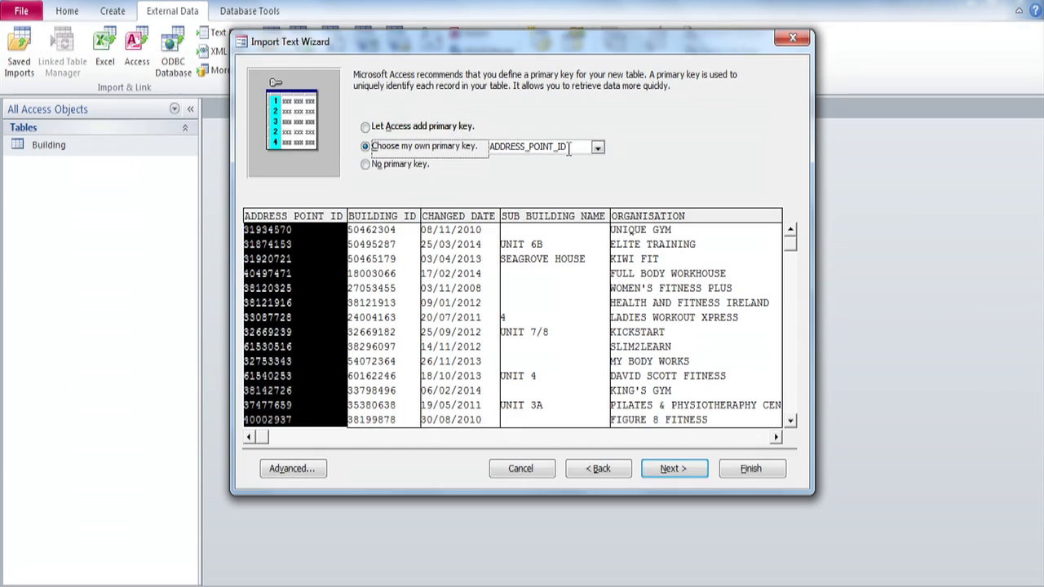
{"action": "left_click", "coordinate": [678, 465]}
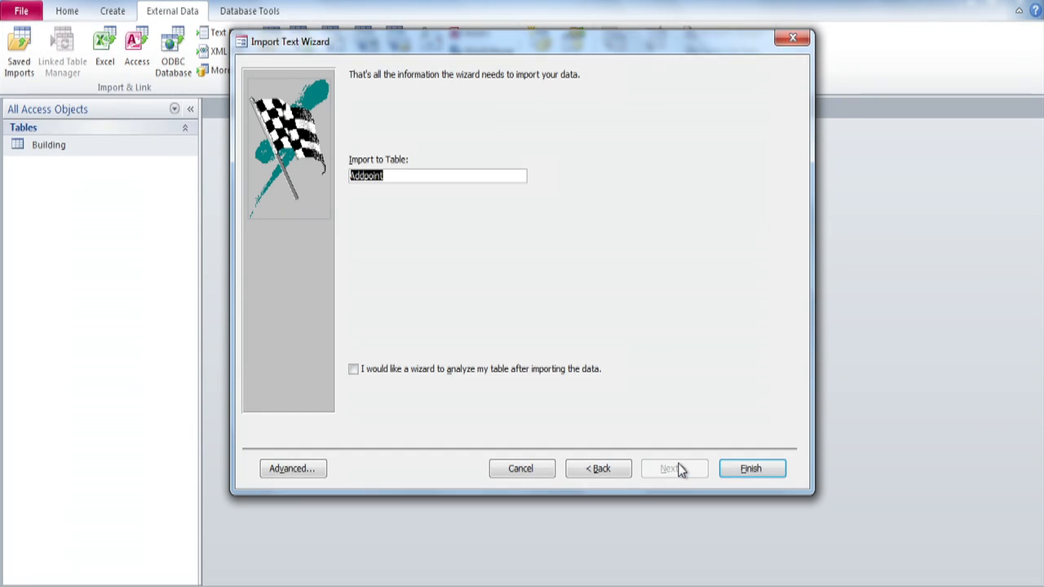
{"action": "left_click", "coordinate": [751, 468]}
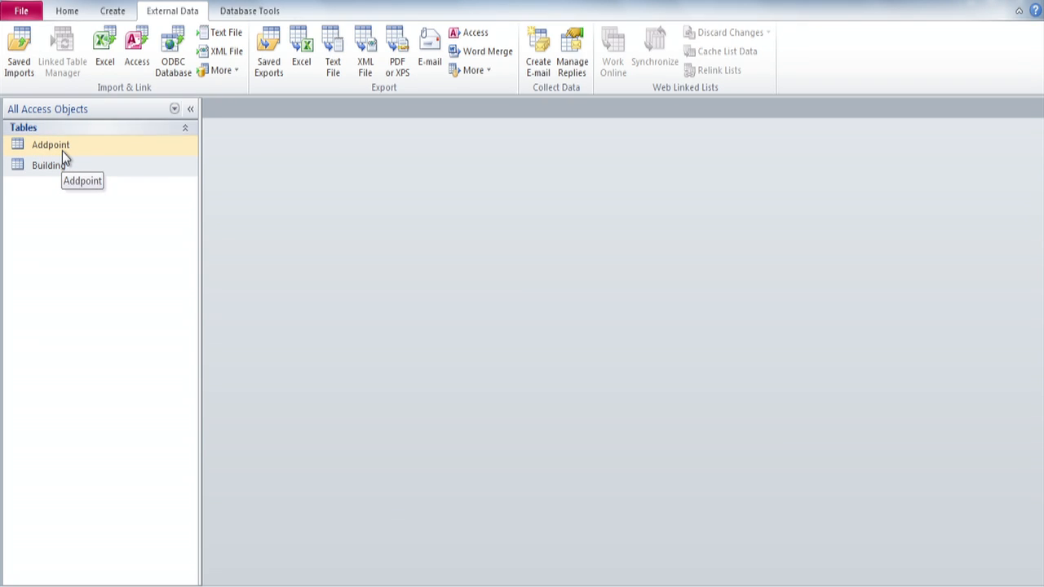
Open the database's relationships layout and add the Addpoint and Building tables to it.
{"action": "left_click", "coordinate": [241, 13]}
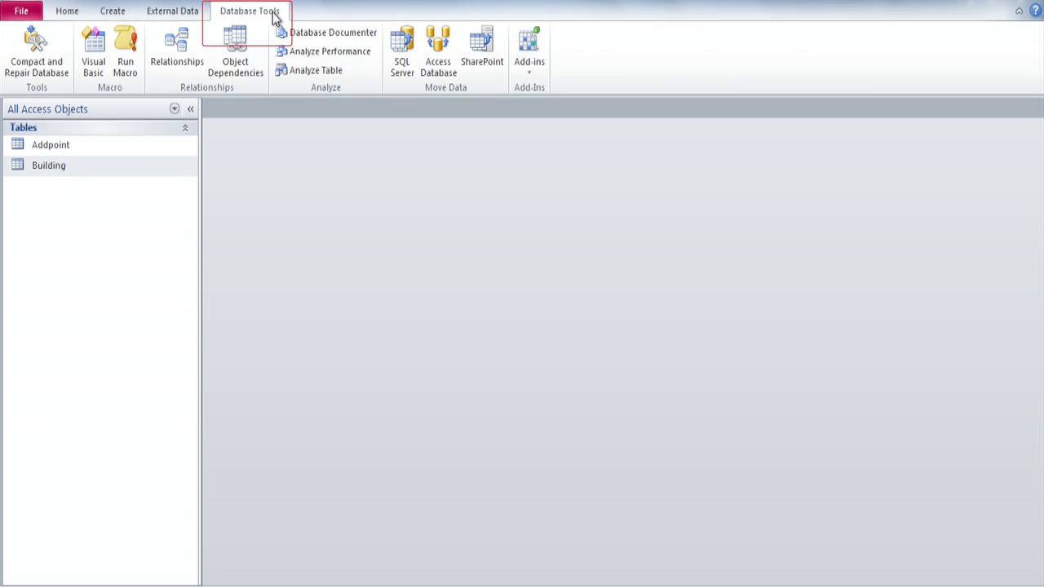
{"action": "left_click", "coordinate": [182, 46]}
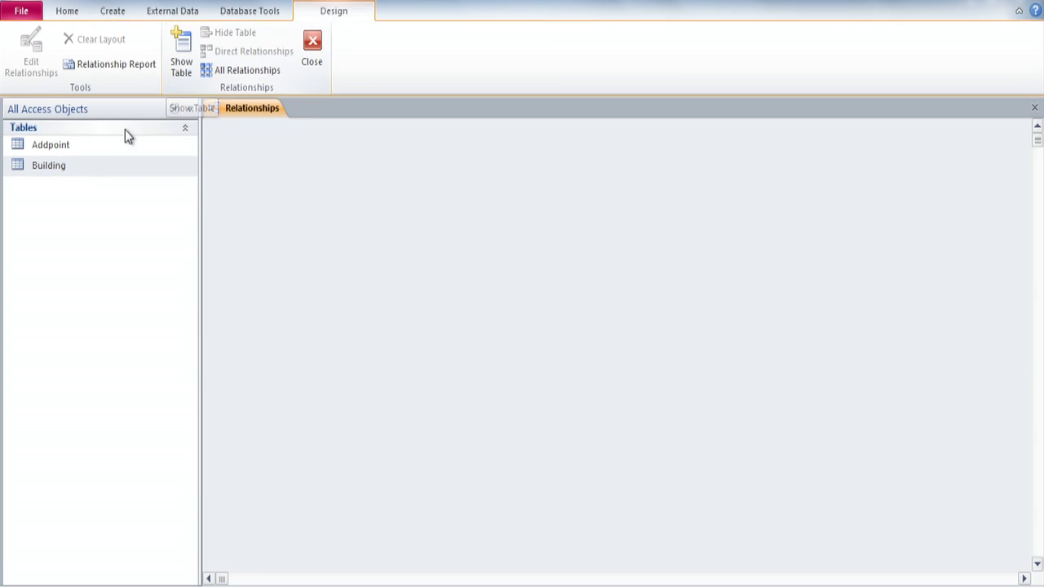
{"action": "left_click", "coordinate": [181, 51]}
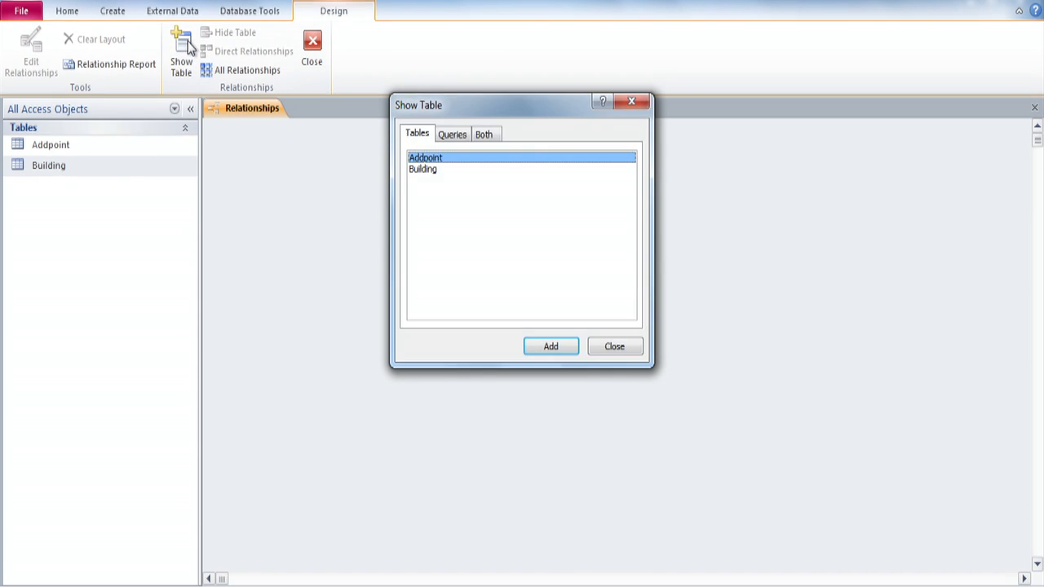
{"action": "left_click", "coordinate": [554, 346]}
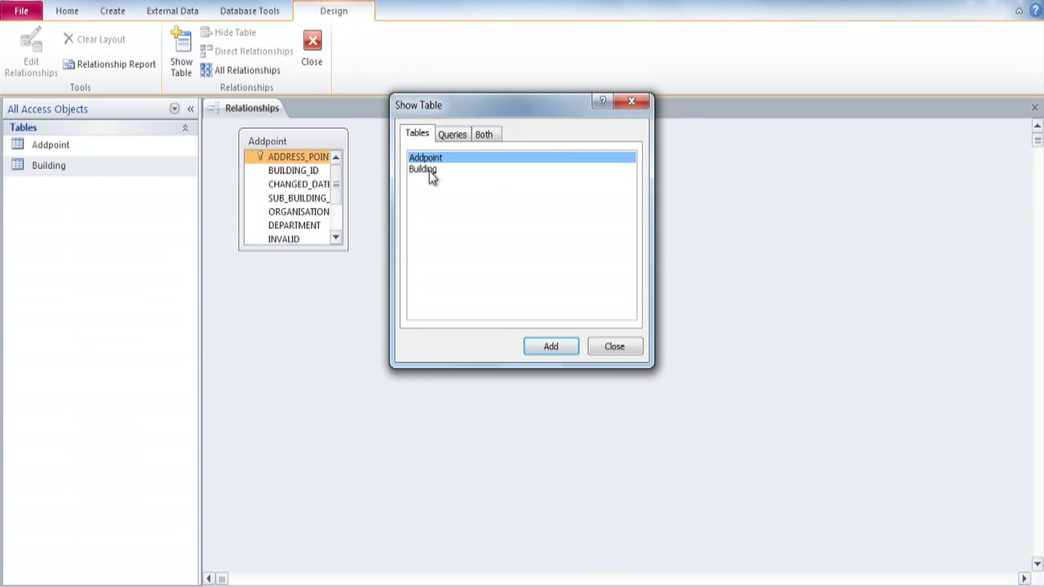
{"action": "left_click", "coordinate": [427, 169]}
{"action": "left_click", "coordinate": [550, 347]}
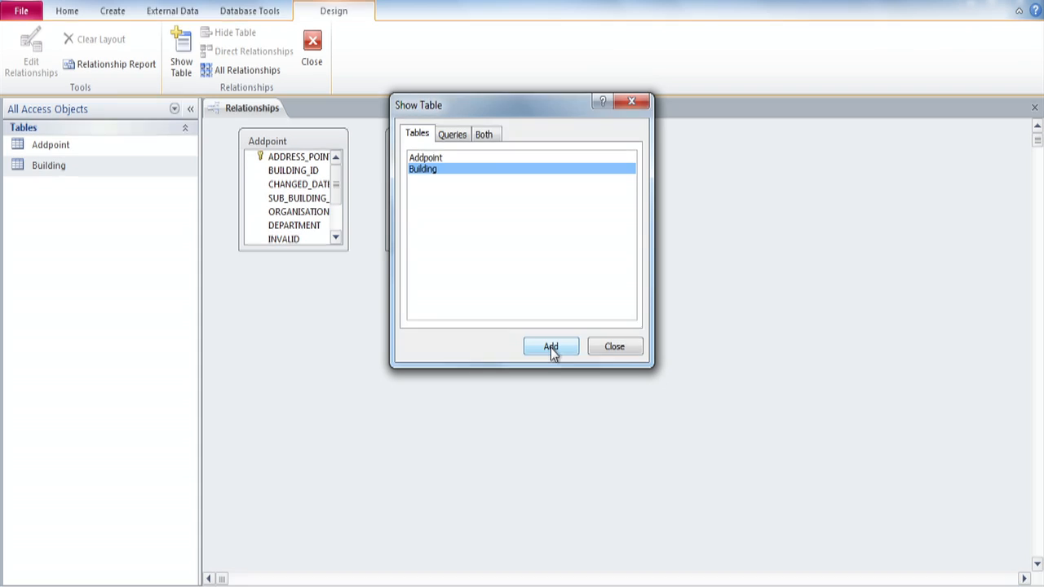
{"action": "left_click", "coordinate": [603, 347]}
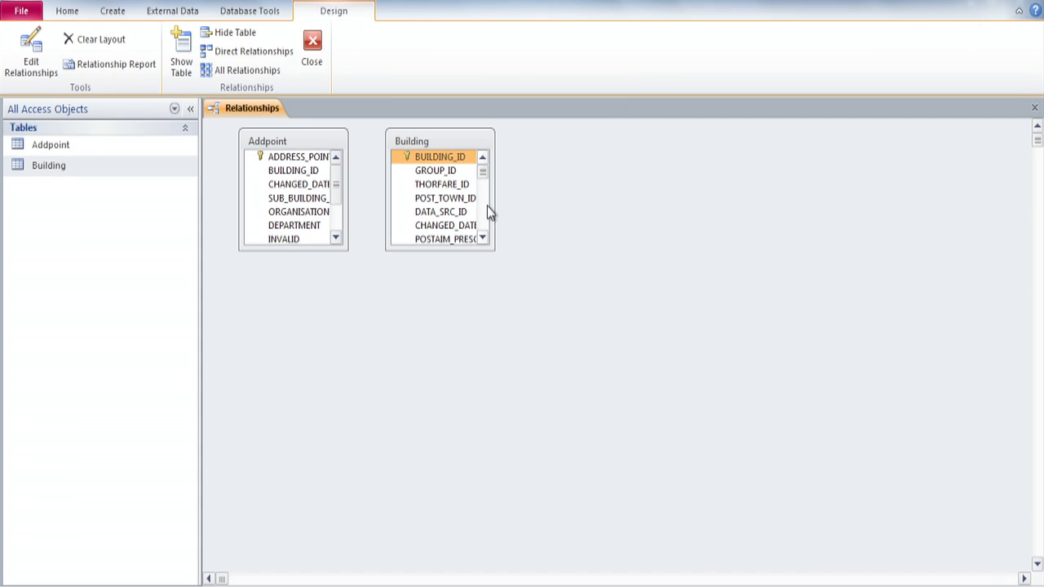
Widen and lengthen the Addpoint and Building field lists, moving Building farther from Addpoint, so the field names are readable.
{"action": "left_click_drag", "start_coordinate": [493, 208], "coordinate": [798, 221]}
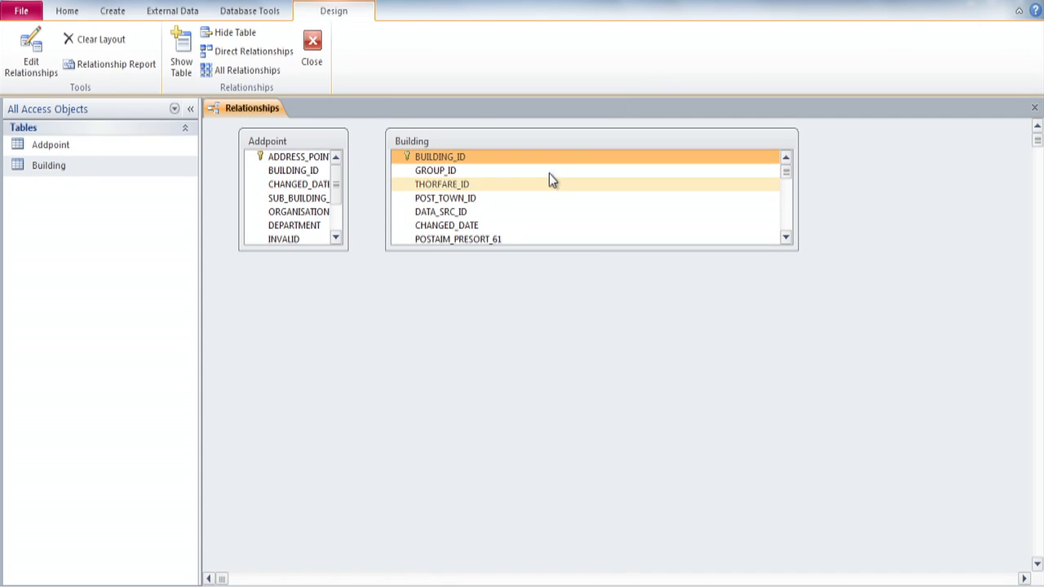
{"action": "left_click_drag", "start_coordinate": [572, 142], "coordinate": [679, 148]}
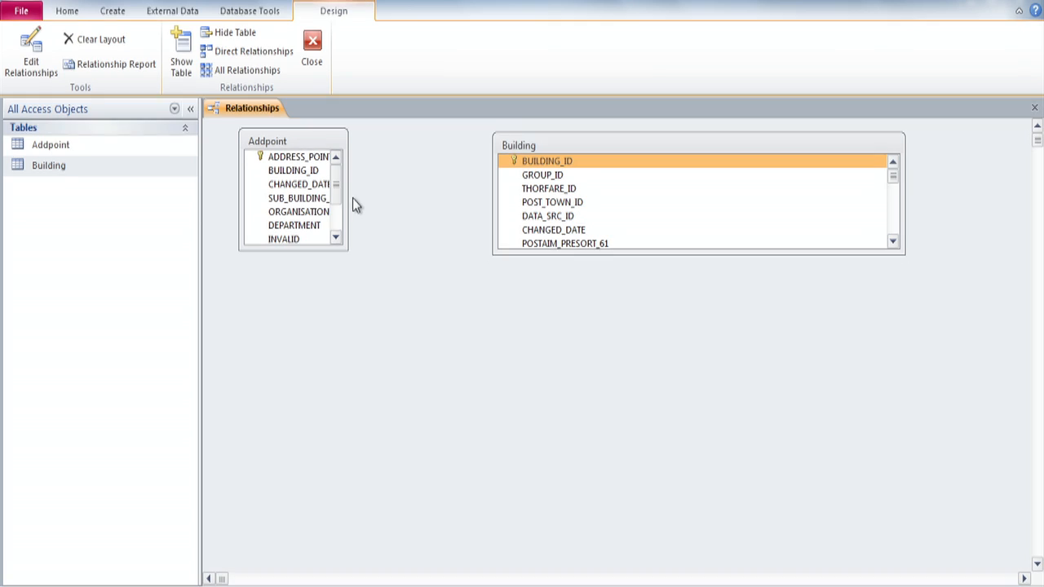
{"action": "left_click_drag", "start_coordinate": [348, 196], "coordinate": [459, 195]}
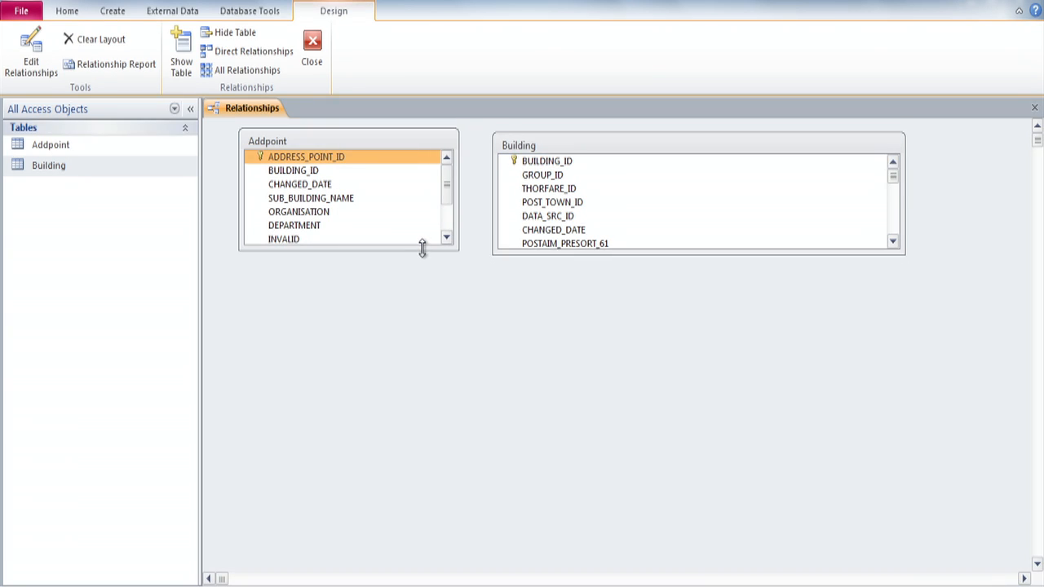
{"action": "left_click_drag", "start_coordinate": [421, 249], "coordinate": [420, 348]}
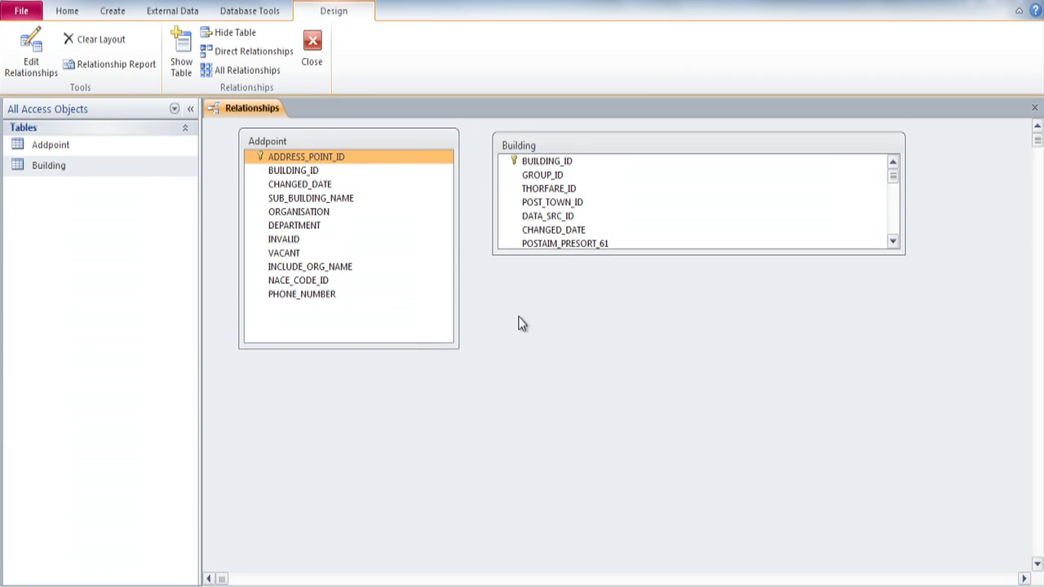
{"action": "left_click_drag", "start_coordinate": [715, 253], "coordinate": [716, 447]}
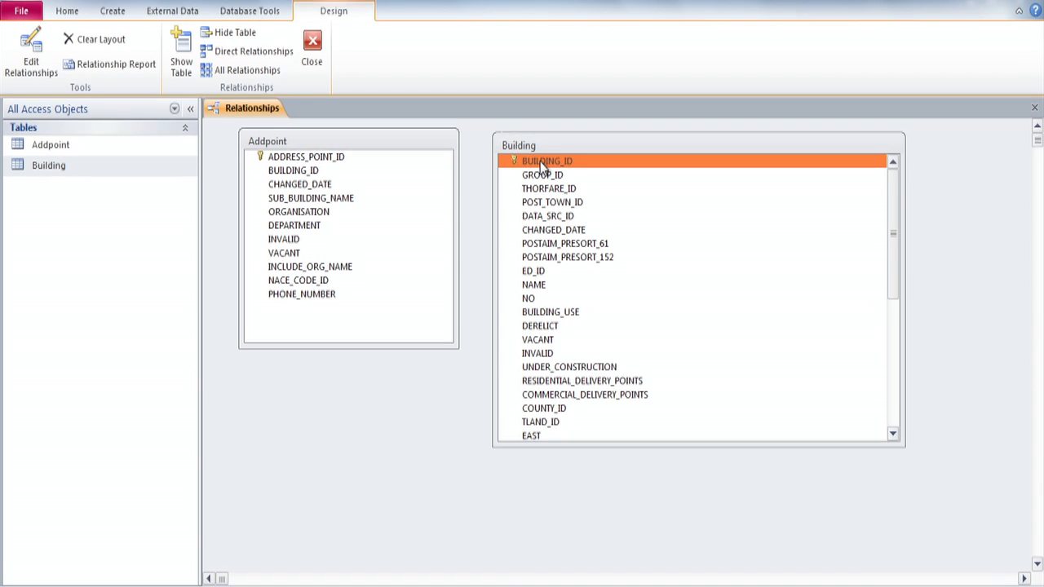
Create a one-to-many relationship from Building's BUILDING_ID to Addpoint's BUILDING_ID with referential integrity enforced, and move the Building table farther from Addpoint.
{"action": "mouse_move", "coordinate": [541, 166]}
{"action": "left_mouse_down"}
{"action": "mouse_move", "coordinate": [314, 175]}
{"action": "mouse_move", "coordinate": [545, 166]}
{"action": "left_mouse_up"}
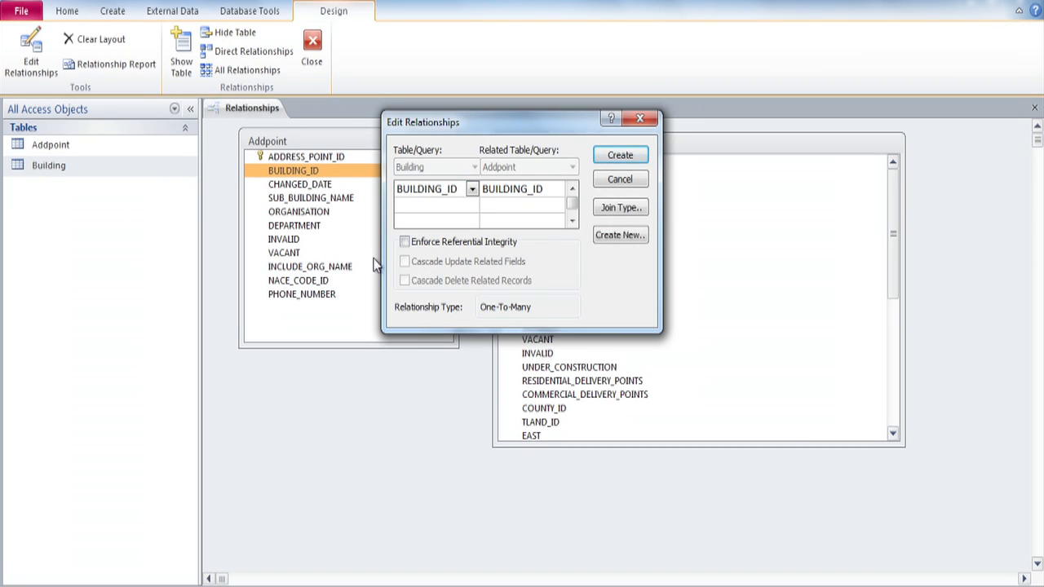
{"action": "left_click", "coordinate": [405, 243]}
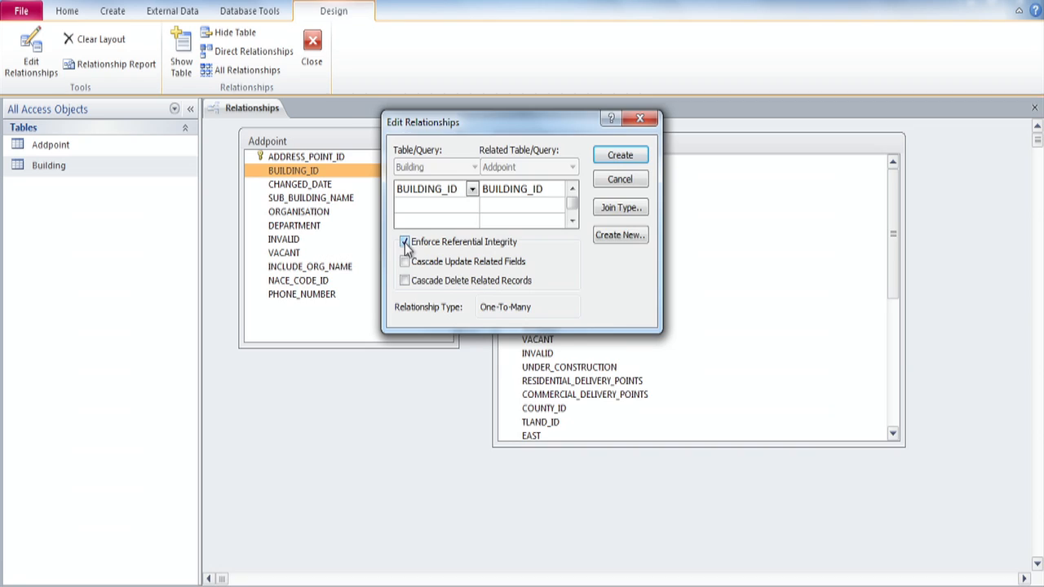
{"action": "left_click", "coordinate": [630, 157]}
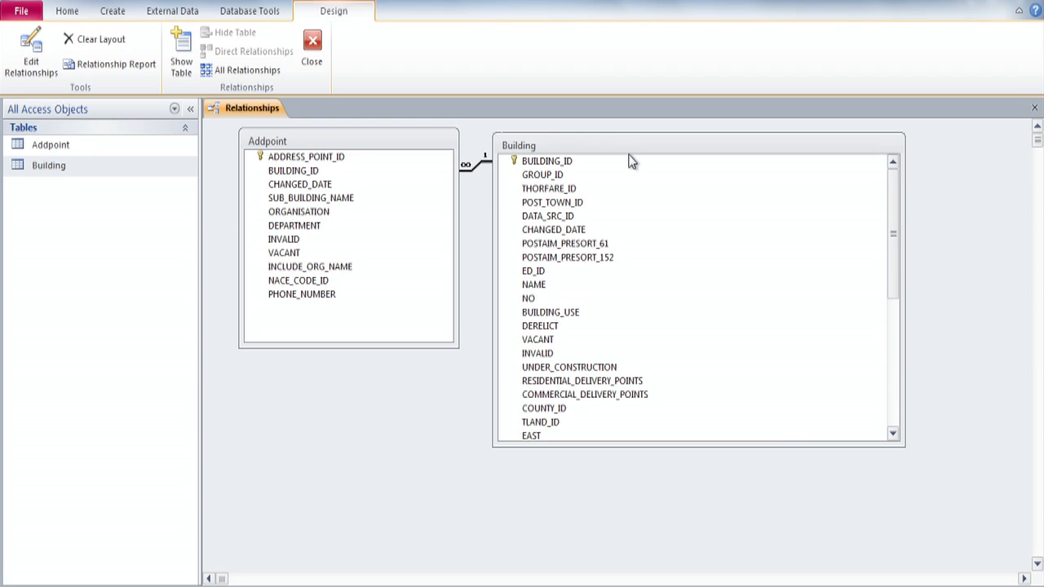
{"action": "left_click_drag", "start_coordinate": [636, 150], "coordinate": [747, 142]}
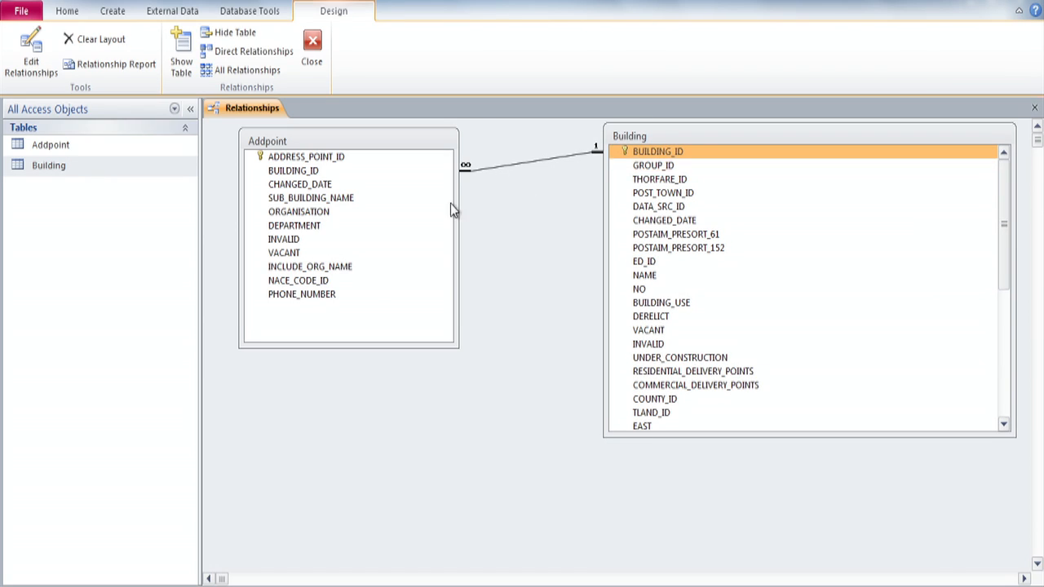
{"action": "left_click", "coordinate": [372, 215]}
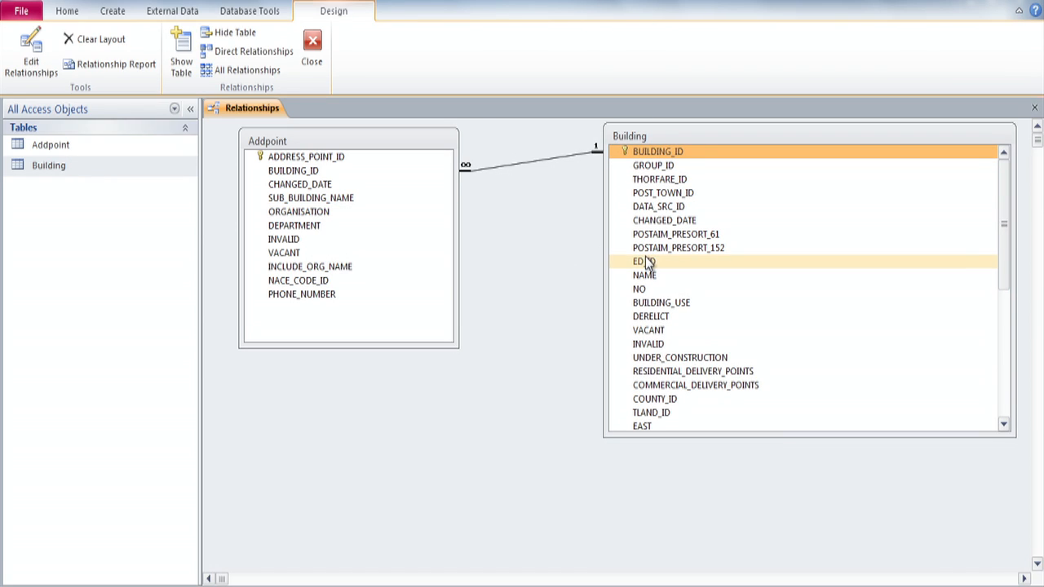